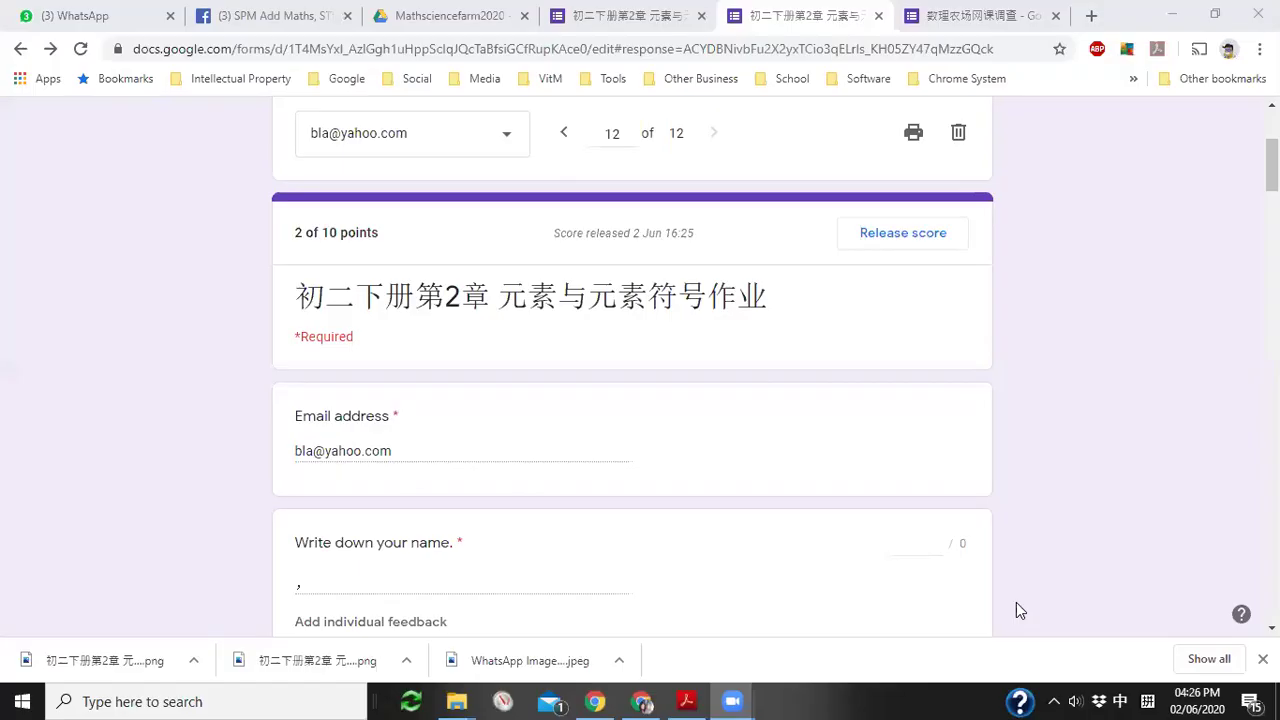
Examine the 12th individual response to the 元素与元素符号作业 quiz, including its score, contact fields and first answers.
scroll(668, 402, down, 1)
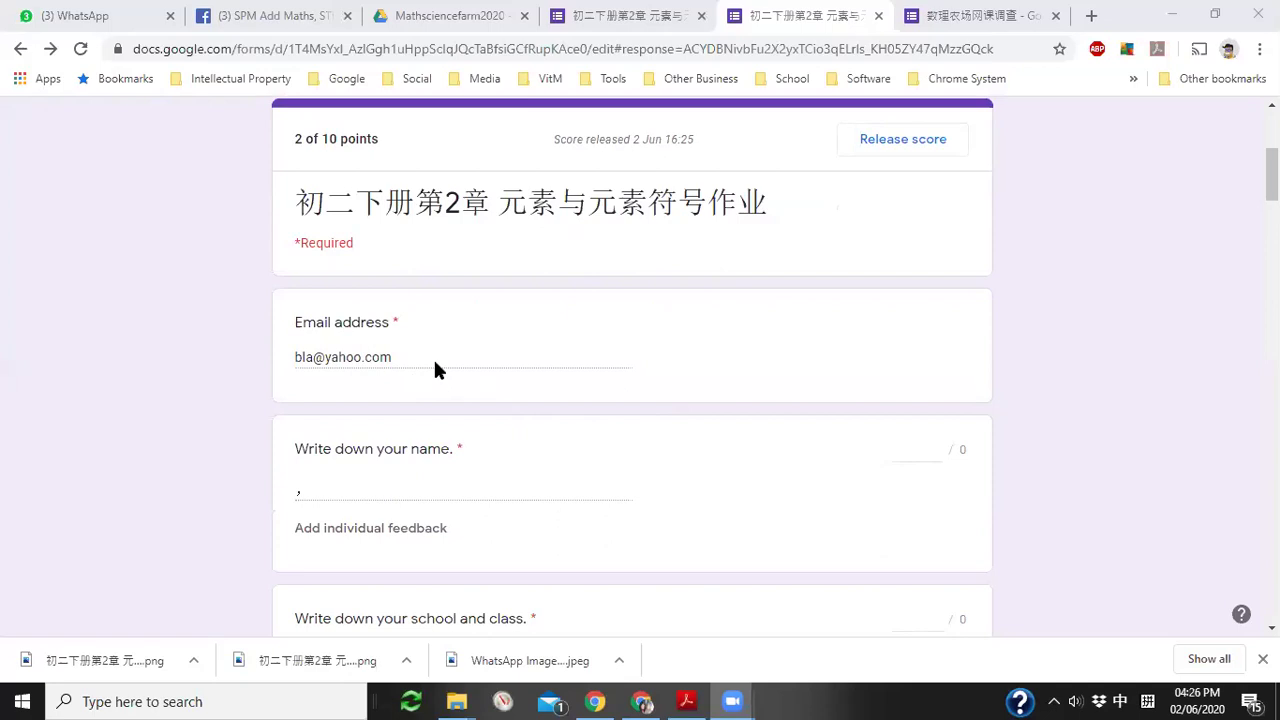
scroll(435, 363, down, 2)
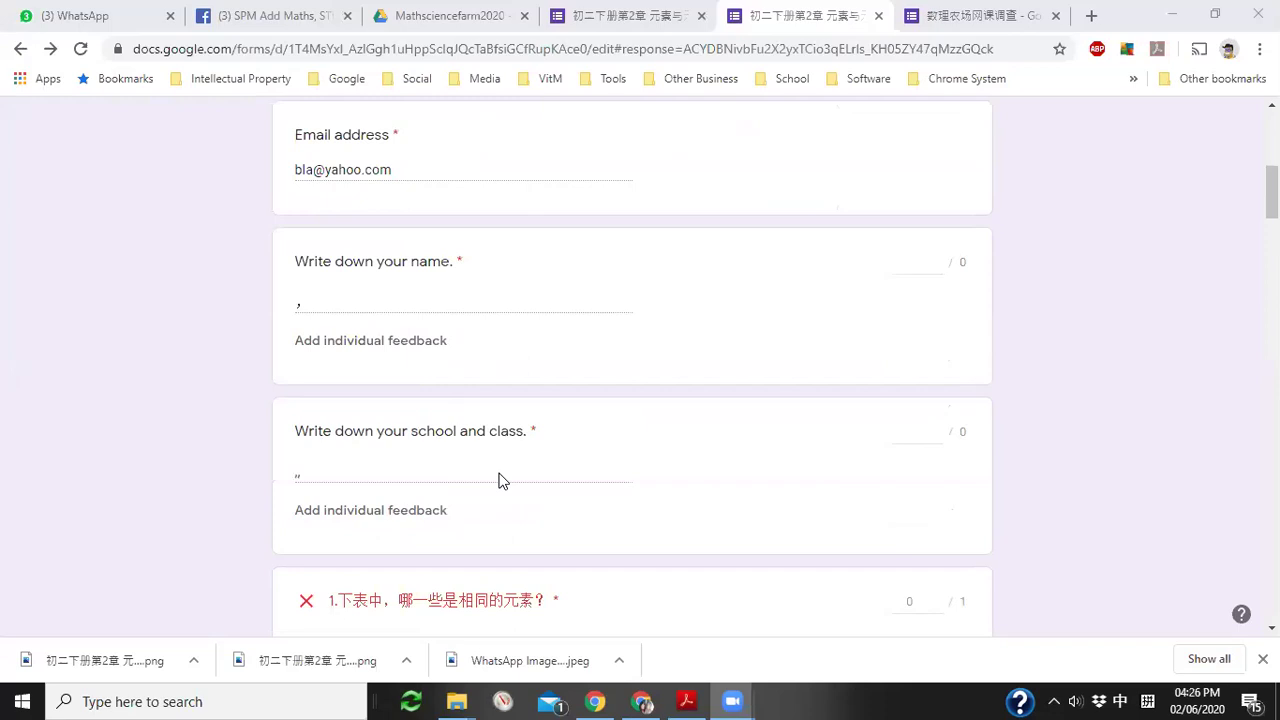
scroll(502, 480, down, 1)
scroll(502, 480, up, 3)
scroll(502, 480, down, 2)
scroll(502, 480, up, 3)
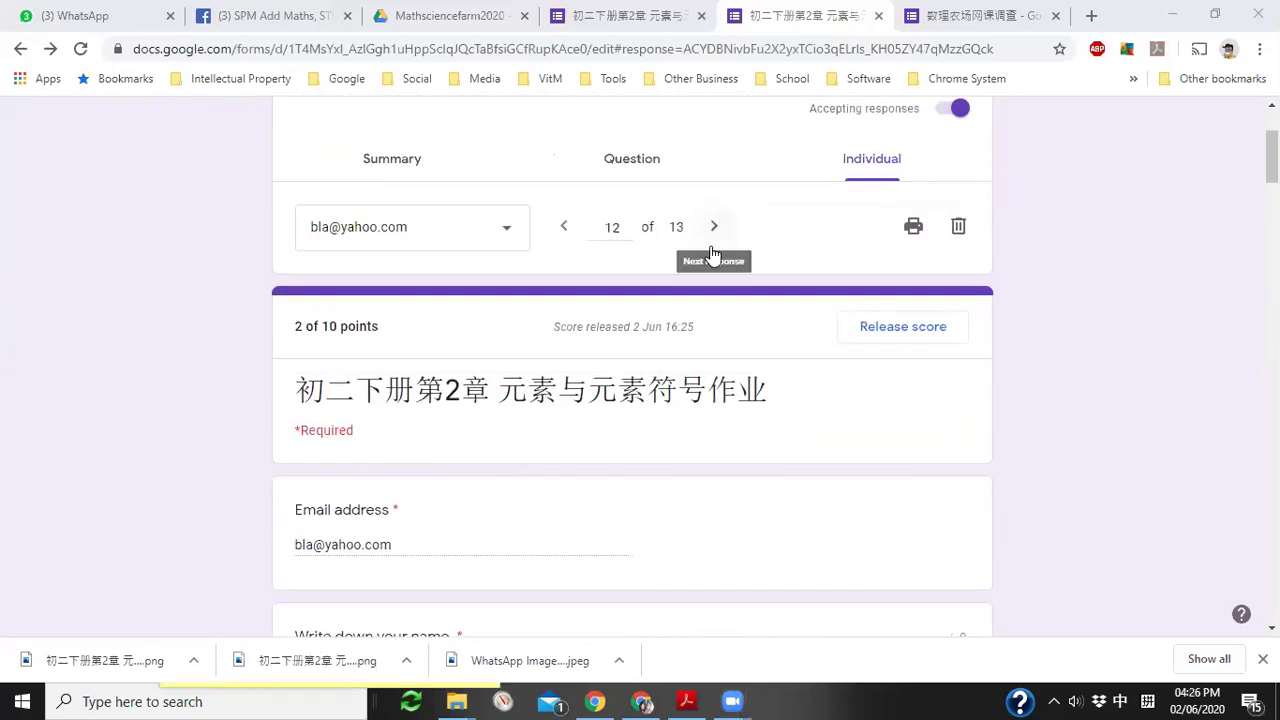
scroll(615, 403, down, 1)
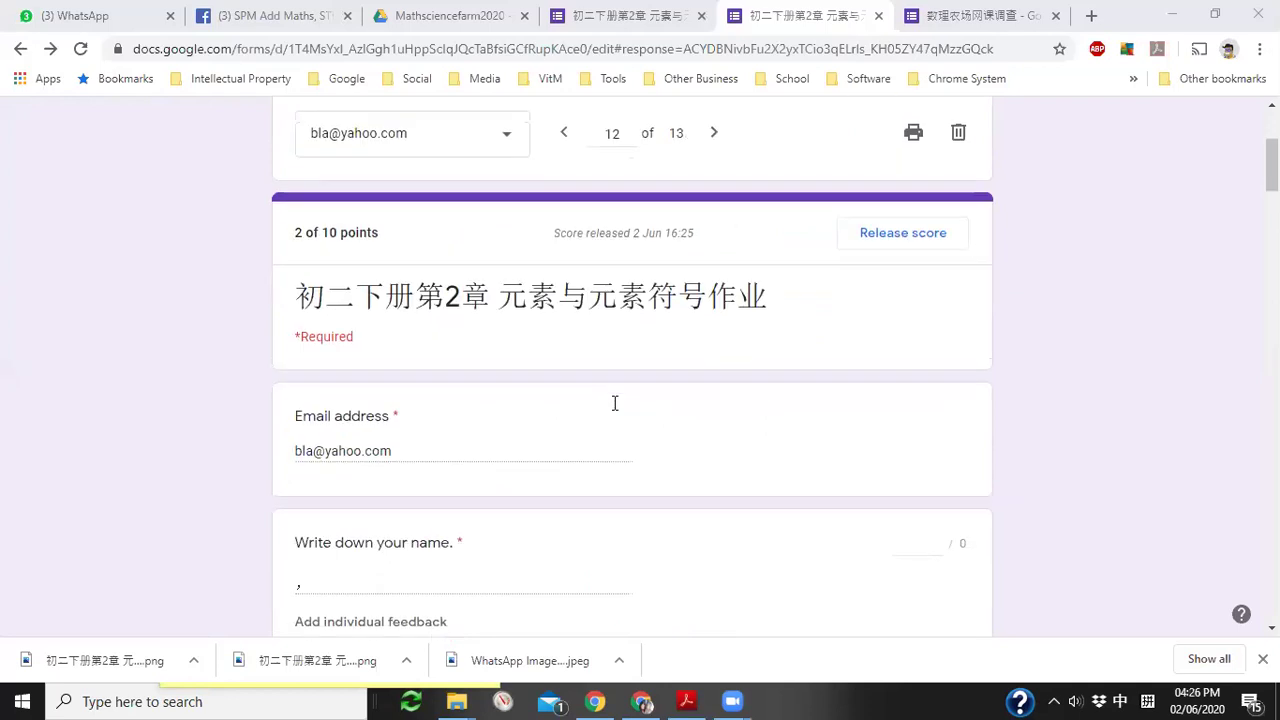
scroll(594, 412, down, 2)
scroll(551, 420, up, 5)
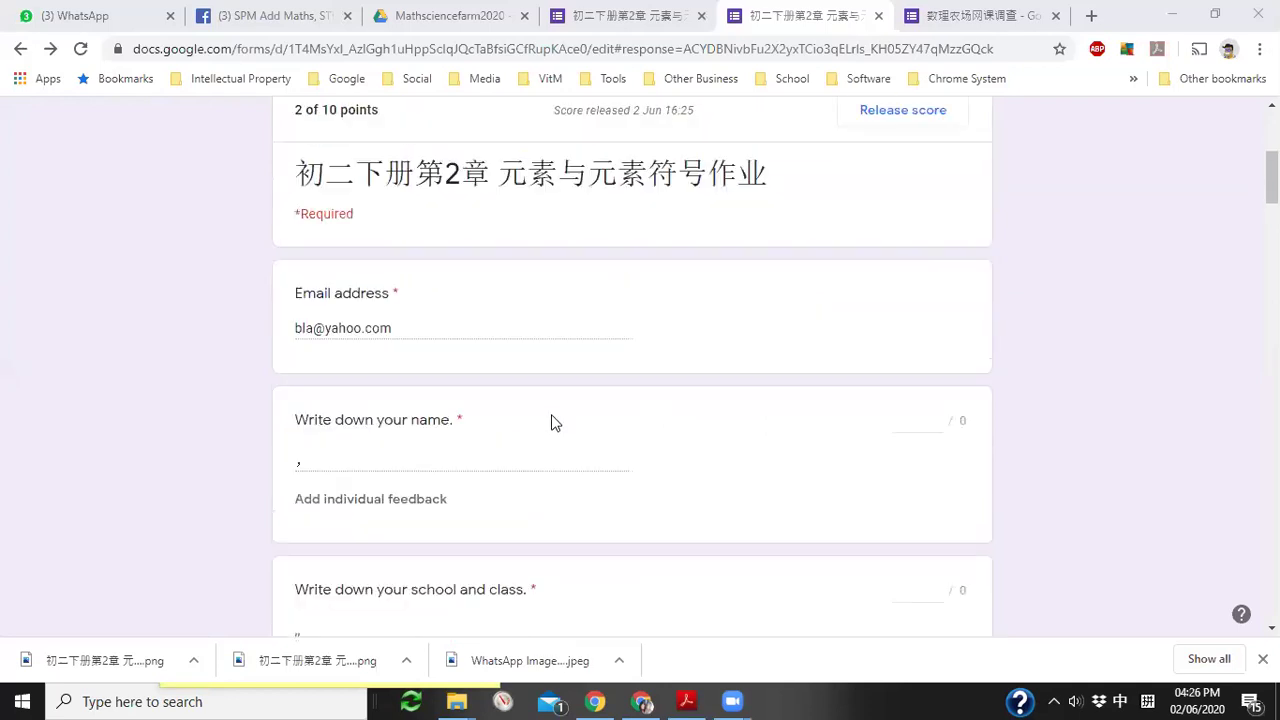
View the 13th individual response's score and contact fields, briefly going back to the 12th response for comparison.
click(711, 422)
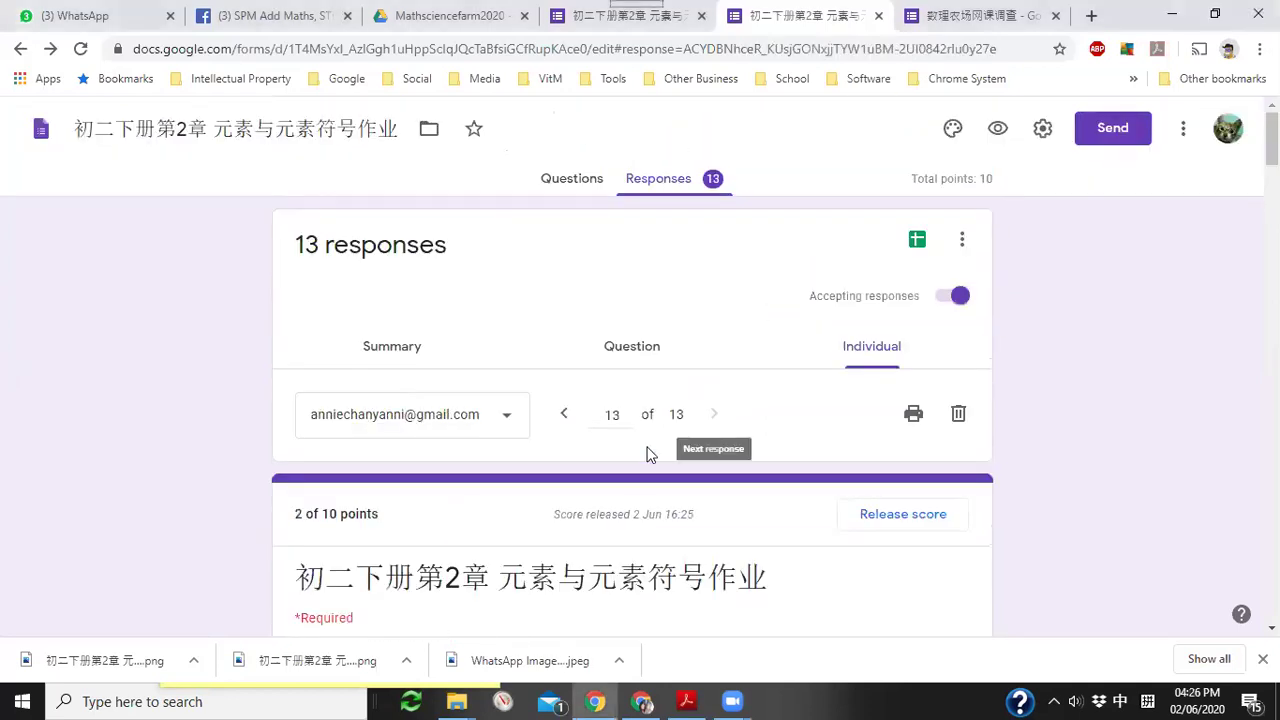
scroll(632, 458, down, 3)
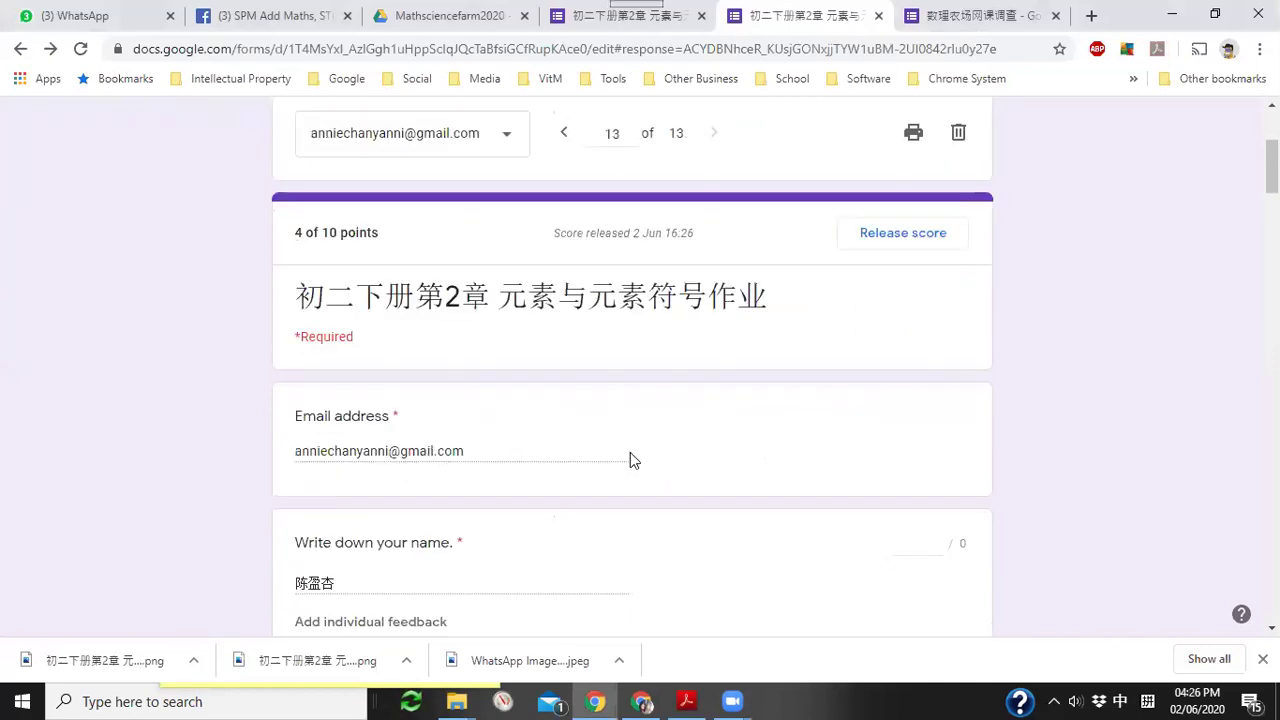
scroll(630, 455, up, 3)
click(566, 416)
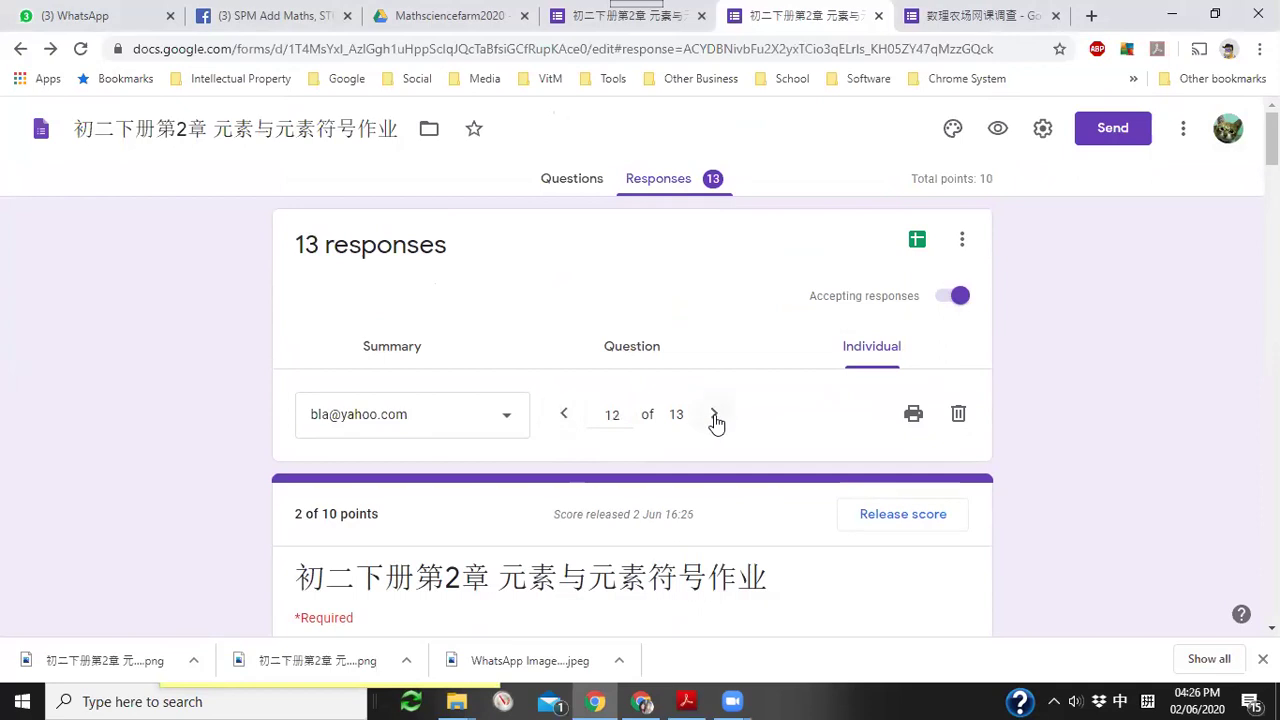
click(713, 418)
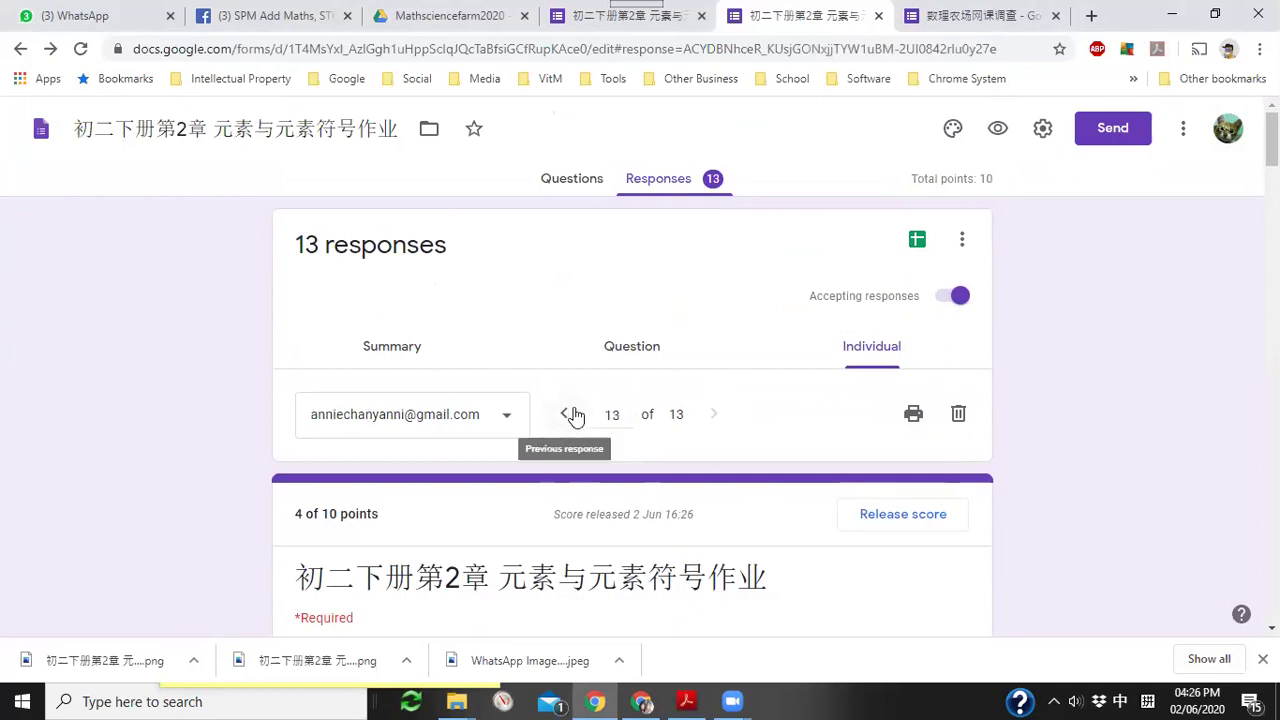
scroll(568, 480, down, 2)
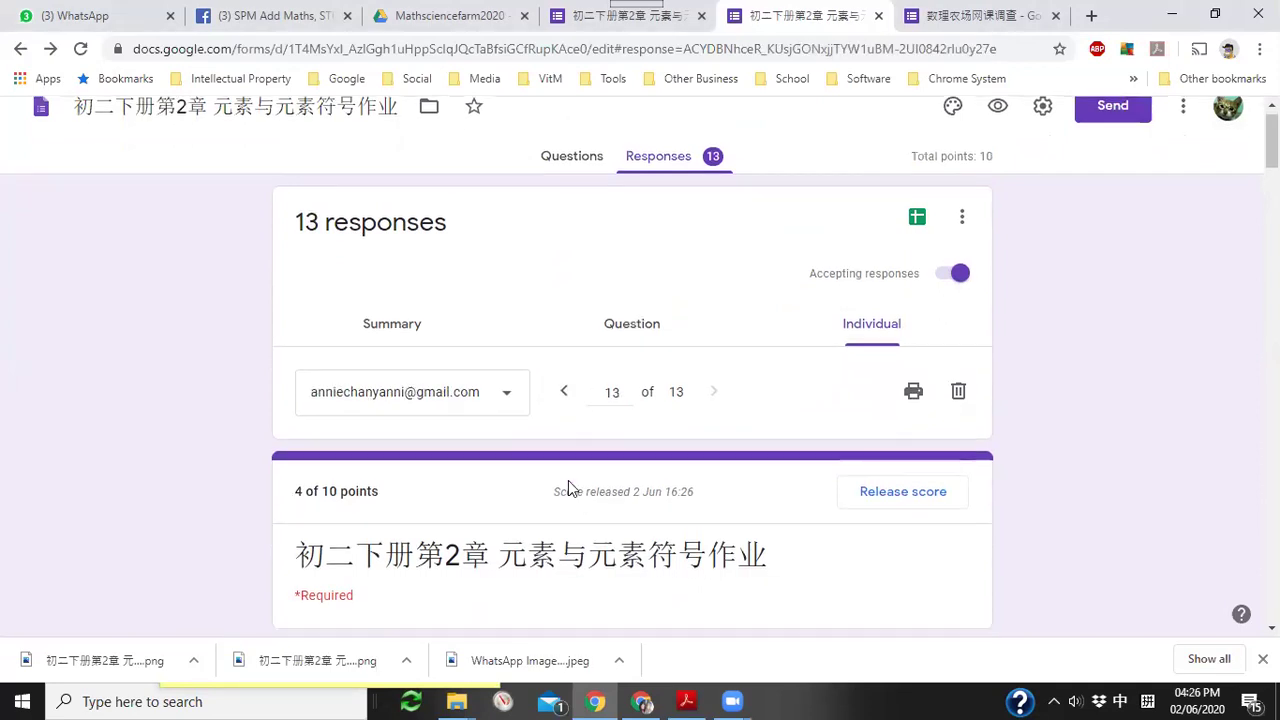
Step back through the individual responses to the 11th and return to the 13th.
click(565, 230)
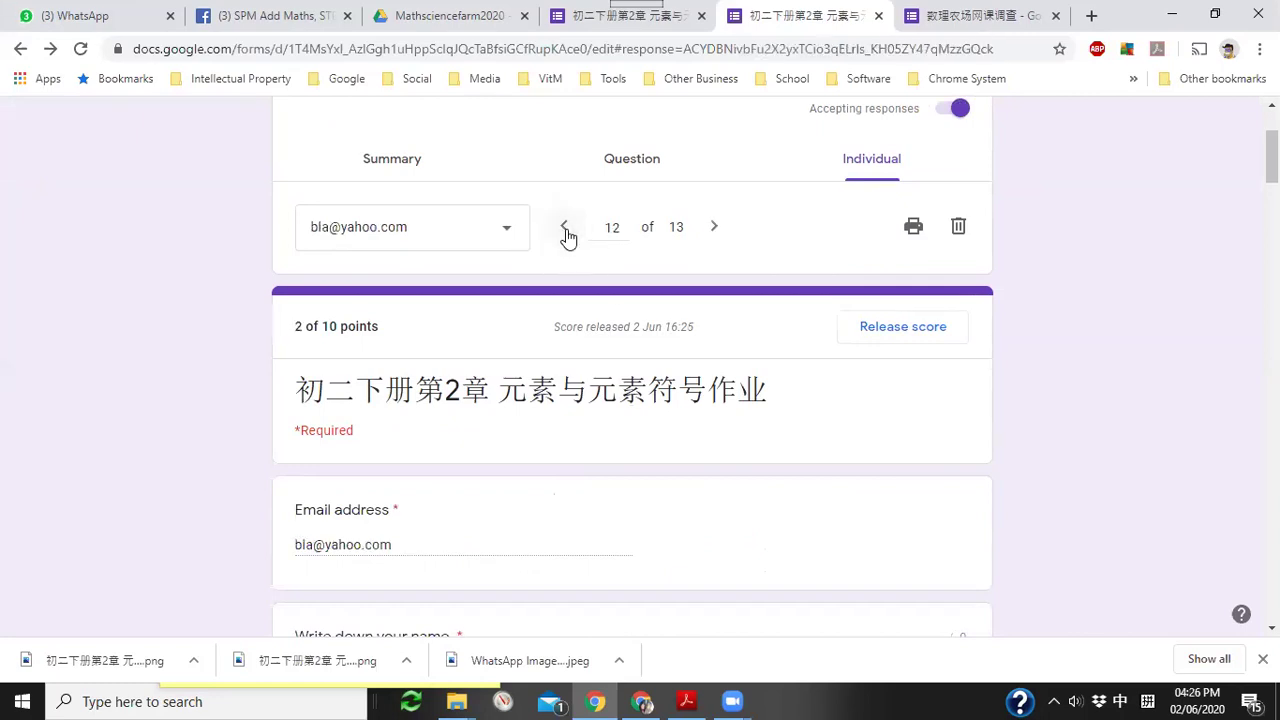
click(566, 232)
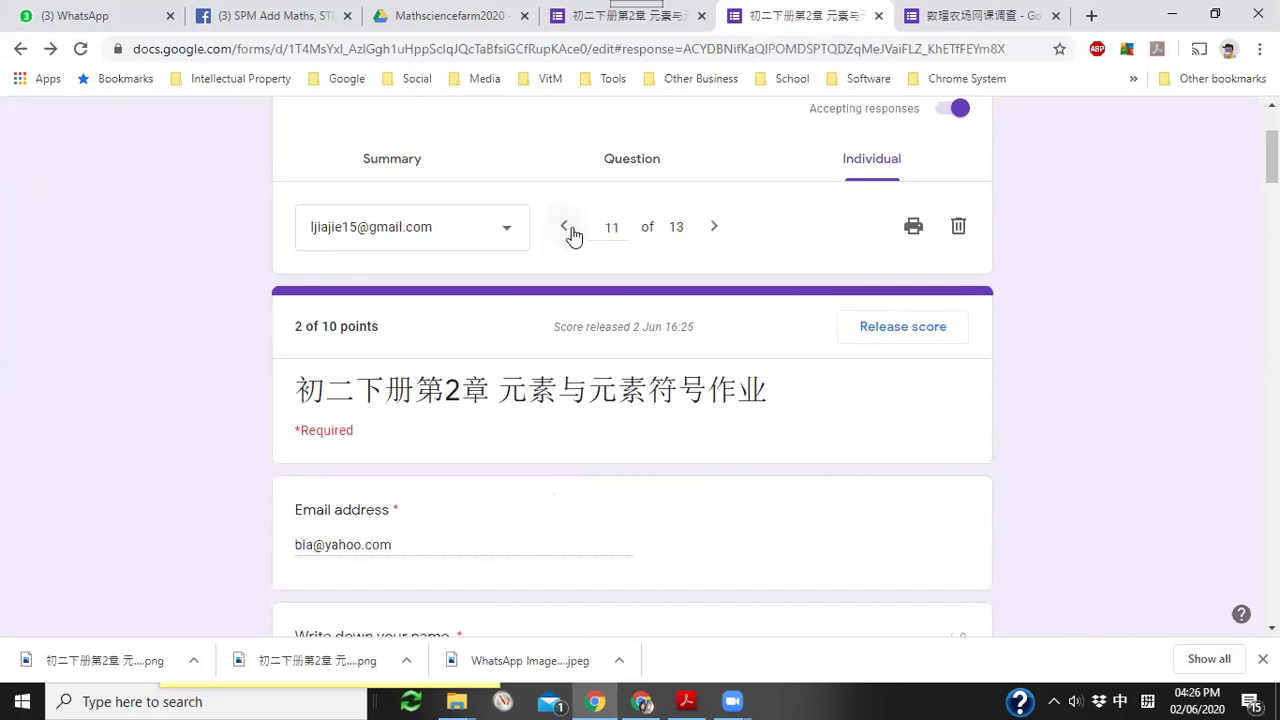
click(717, 230)
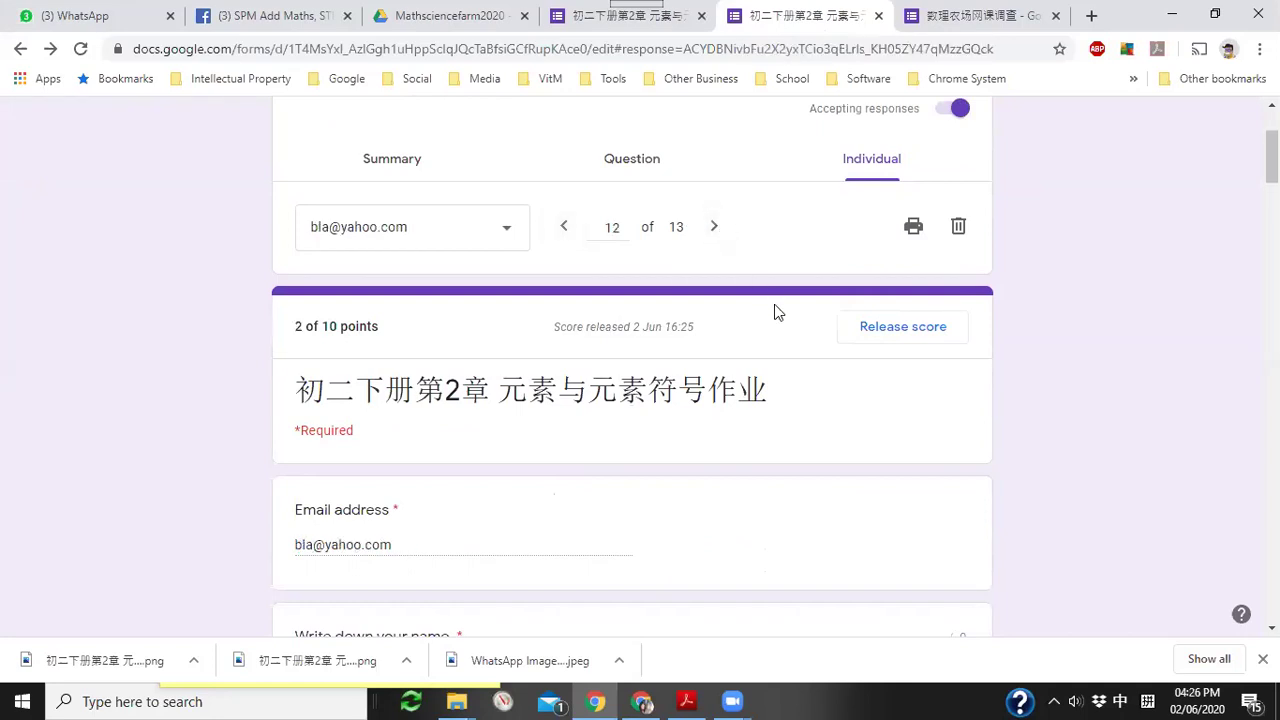
scroll(780, 330, up, 1)
click(712, 322)
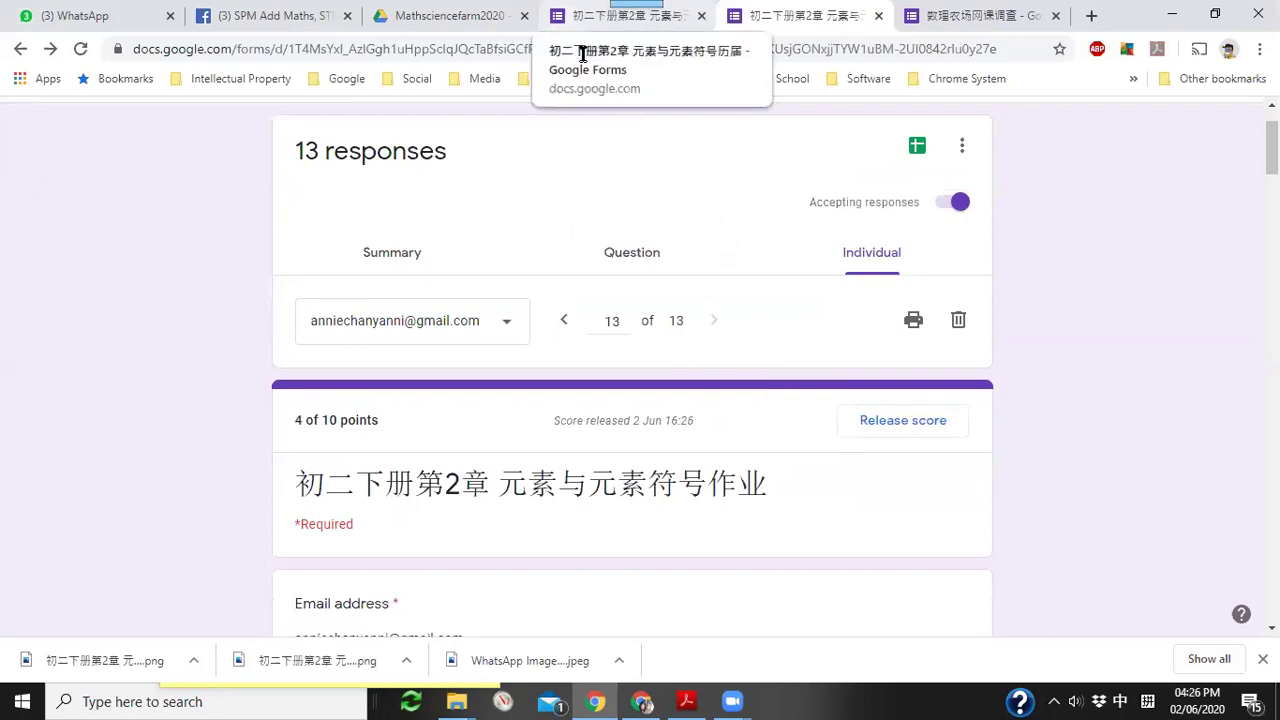
Switch to the 元素与元素符号历届 form and show its fifth individual response.
click(590, 16)
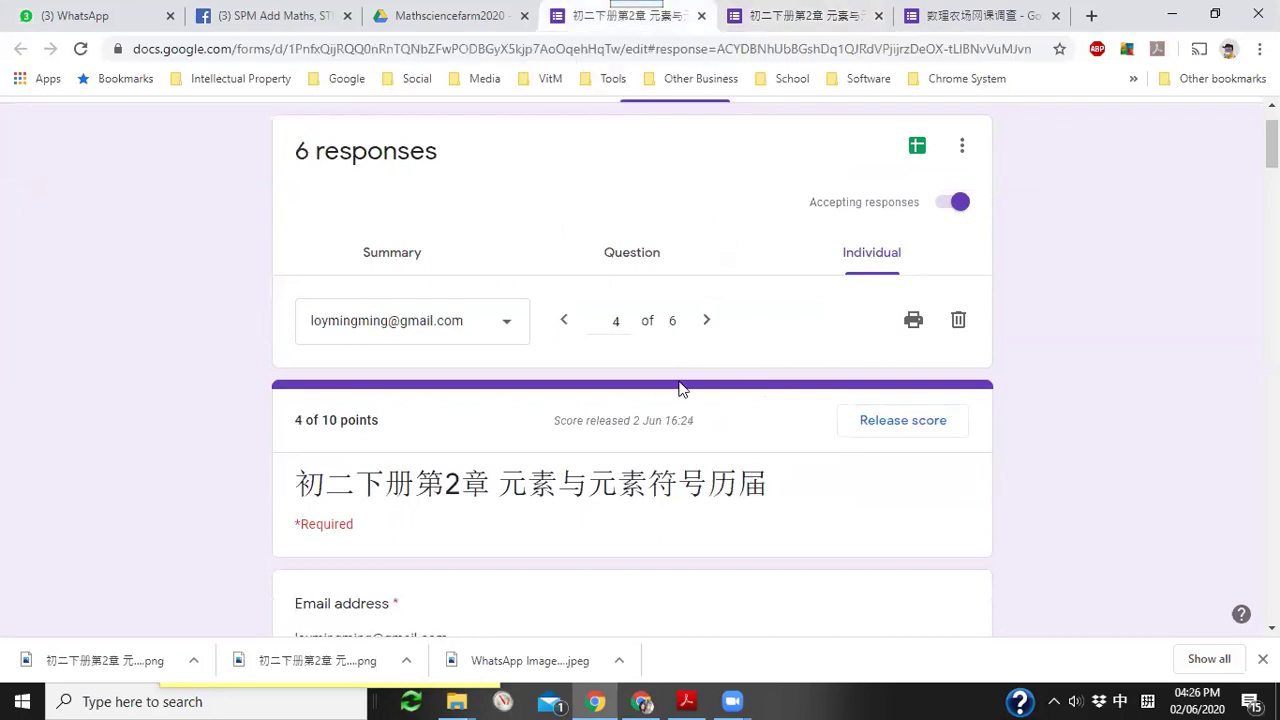
click(704, 324)
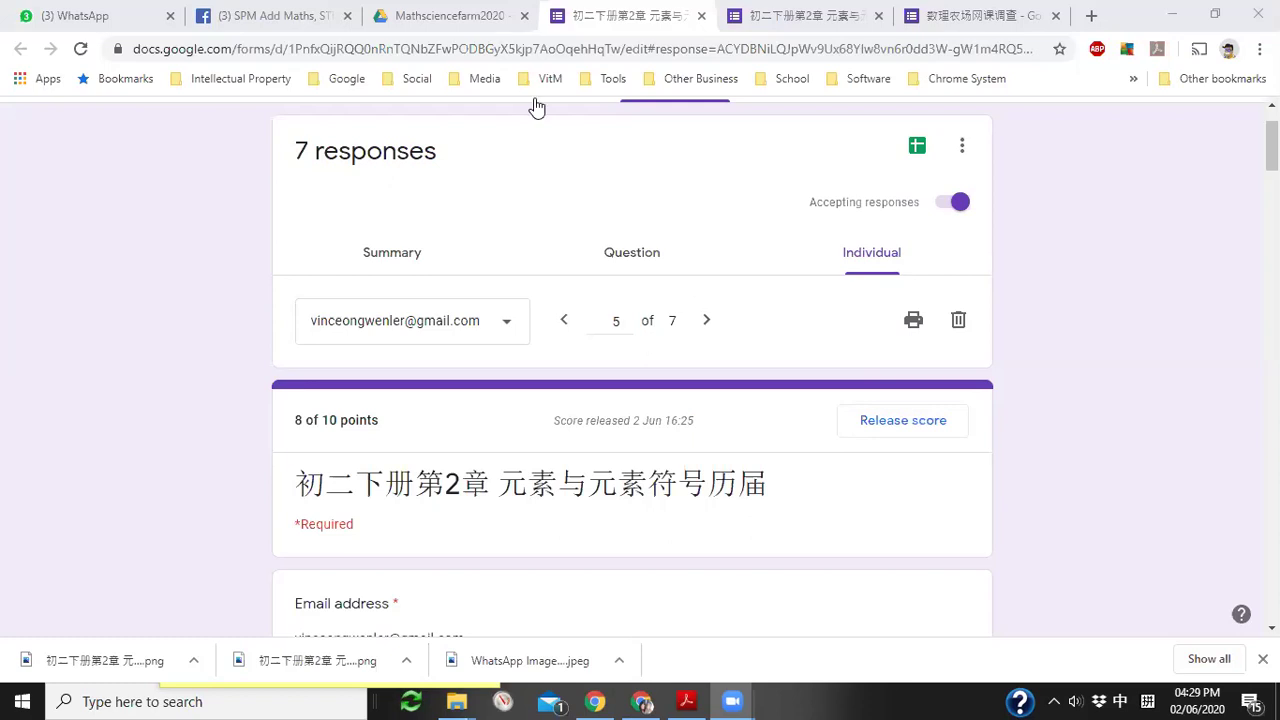
Return to the 元素与元素符号作业 form and view its responses by question, checking the answers to "Write down your name.".
click(755, 30)
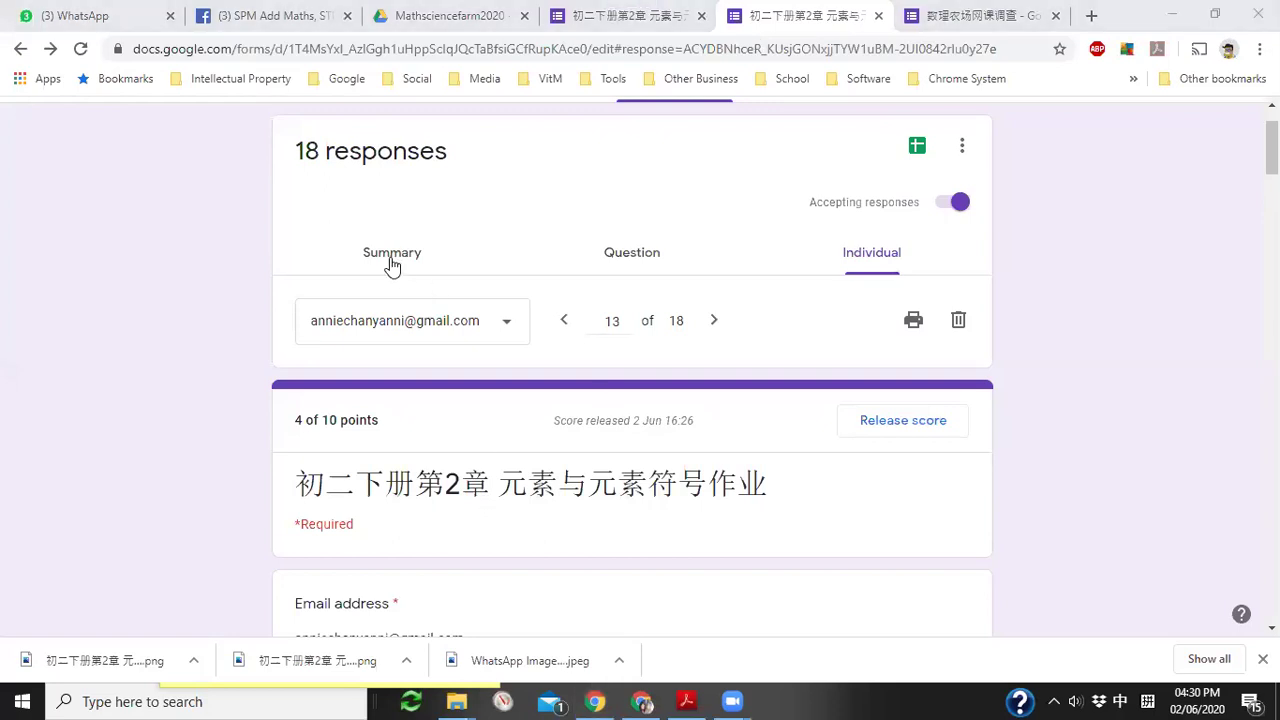
click(620, 256)
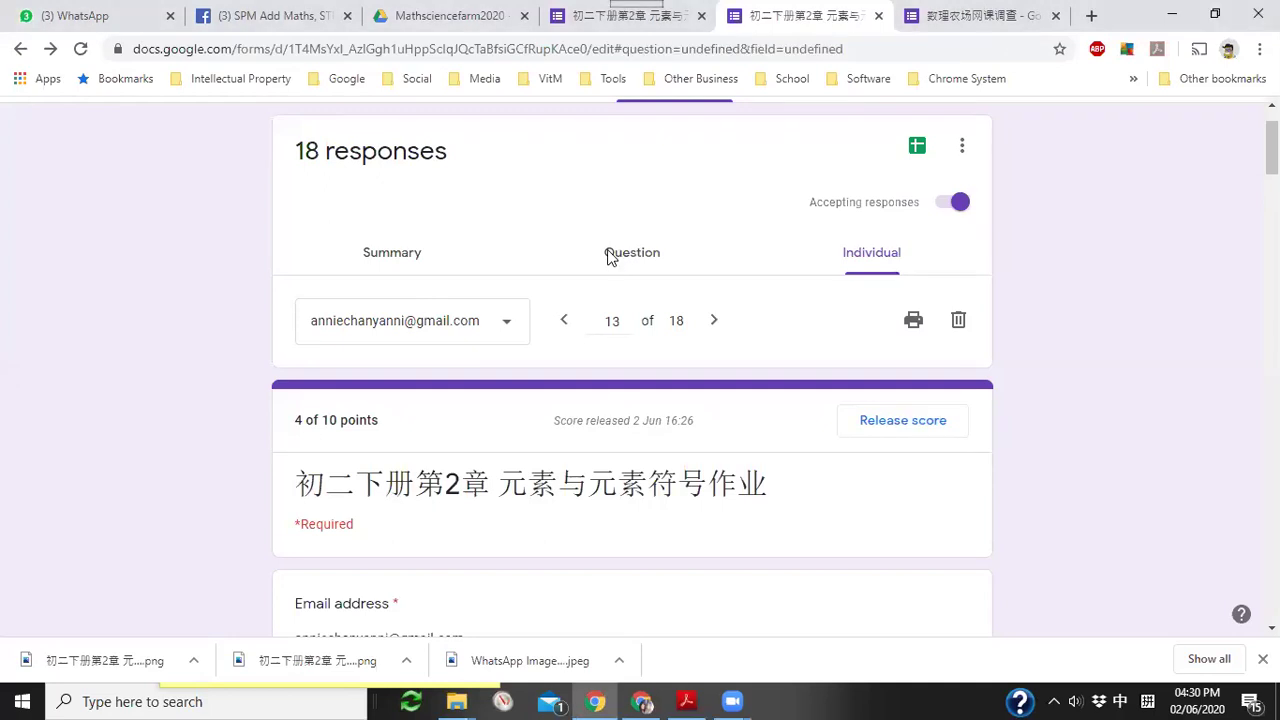
scroll(378, 430, down, 9)
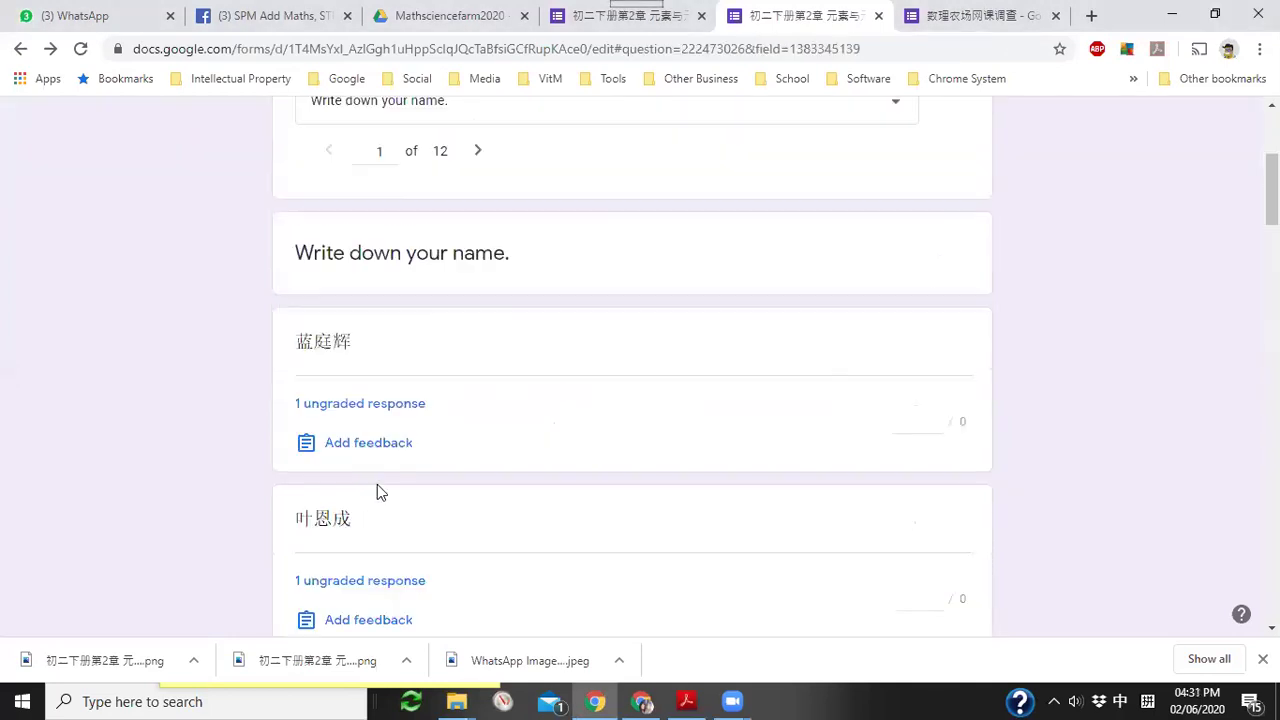
scroll(375, 430, up, 10)
Review the response summary of the 作业 form, from the points distribution and score list to the answer chart for question 1.
click(391, 346)
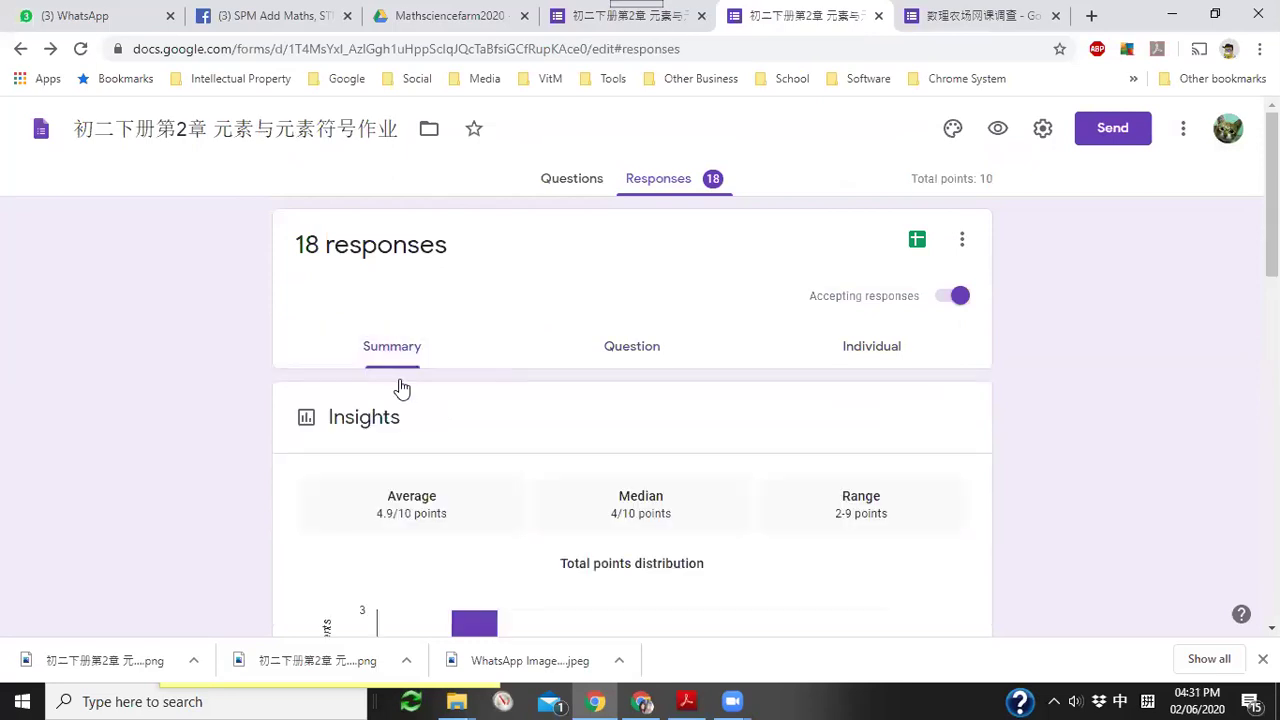
scroll(194, 445, down, 11)
scroll(194, 445, up, 7)
scroll(195, 453, up, 7)
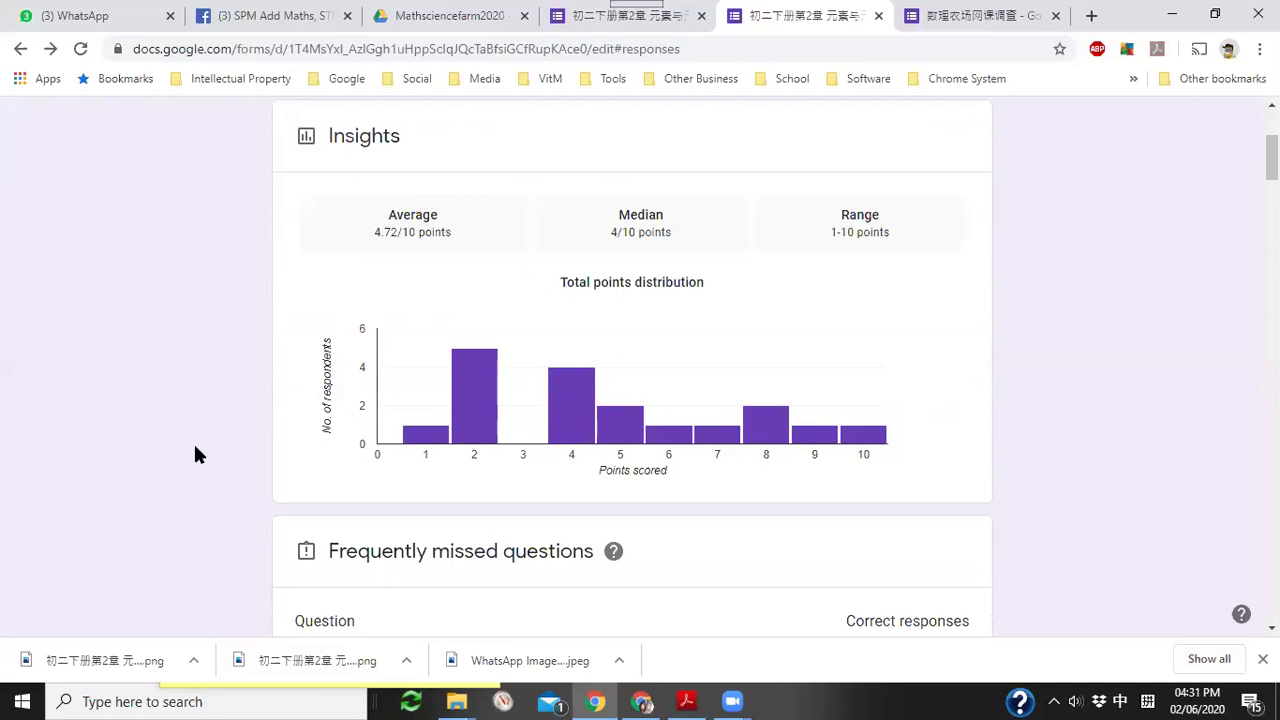
scroll(195, 453, down, 15)
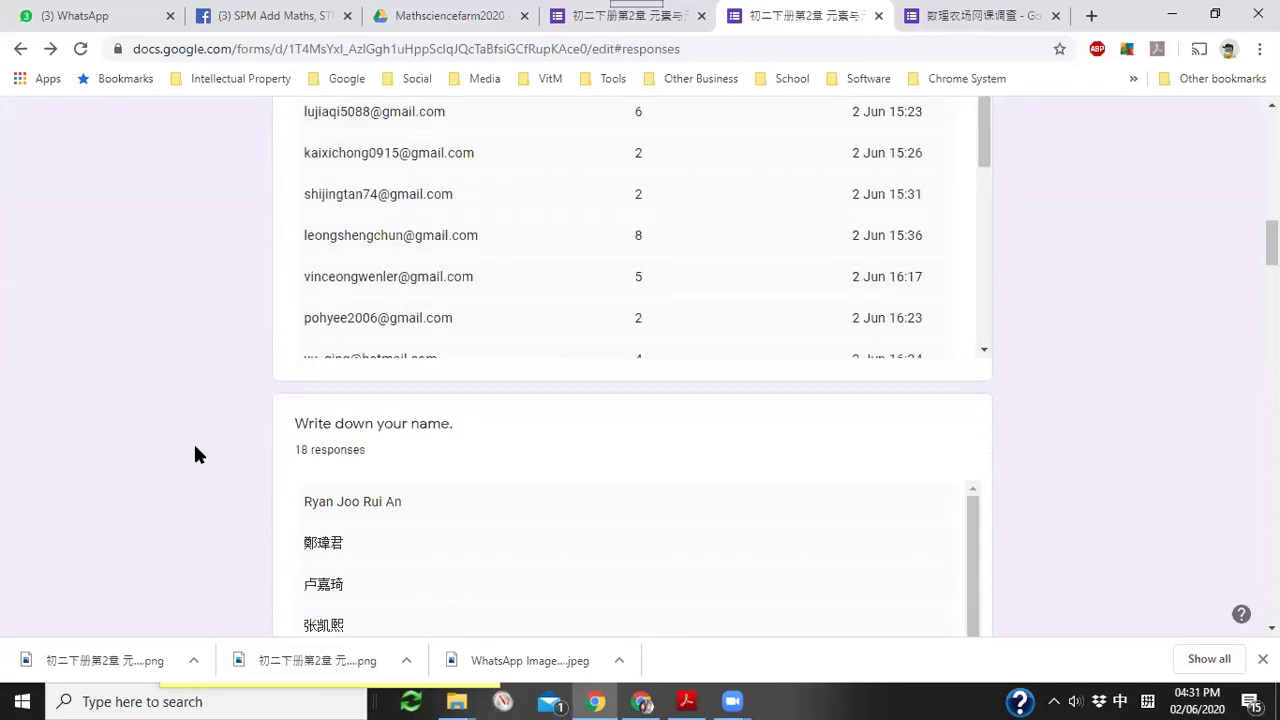
scroll(195, 455, down, 5)
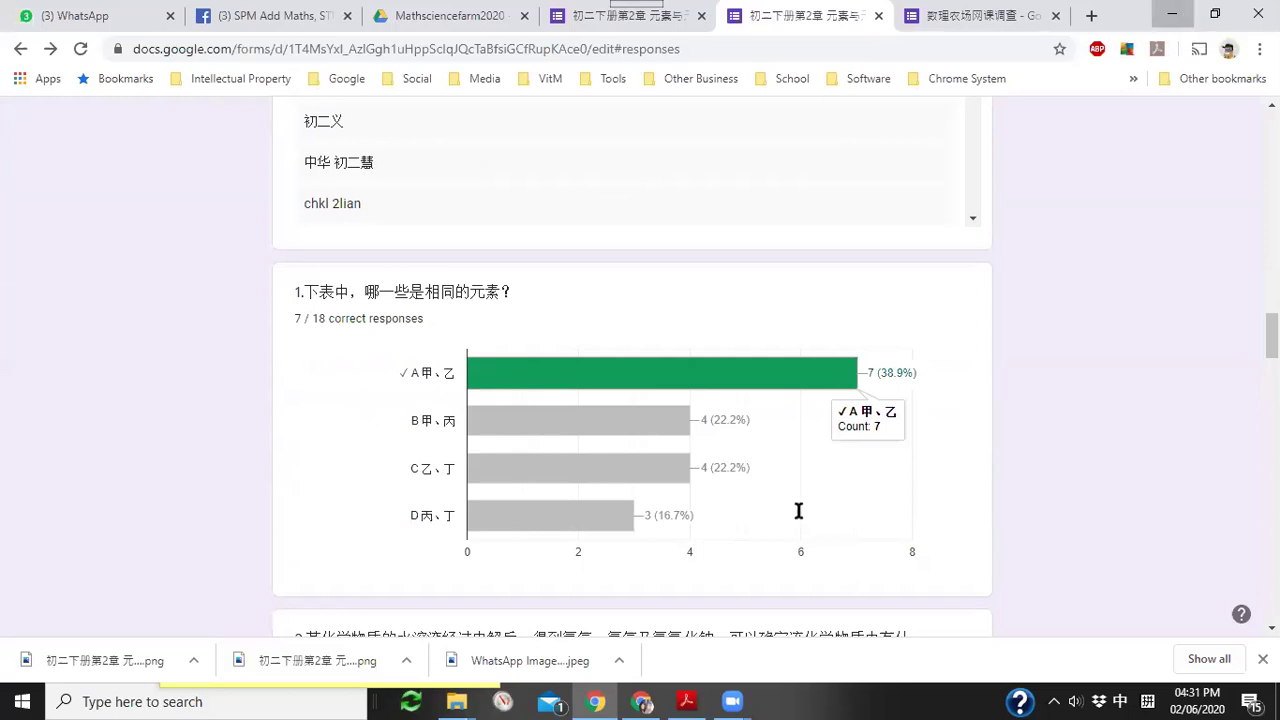
Switch to Adobe Acrobat Reader and show question 1 of the 第2章 元素与元素符号（练习） exercise in the teacher PDF.
click(686, 700)
click(1014, 492)
scroll(869, 458, down, 5)
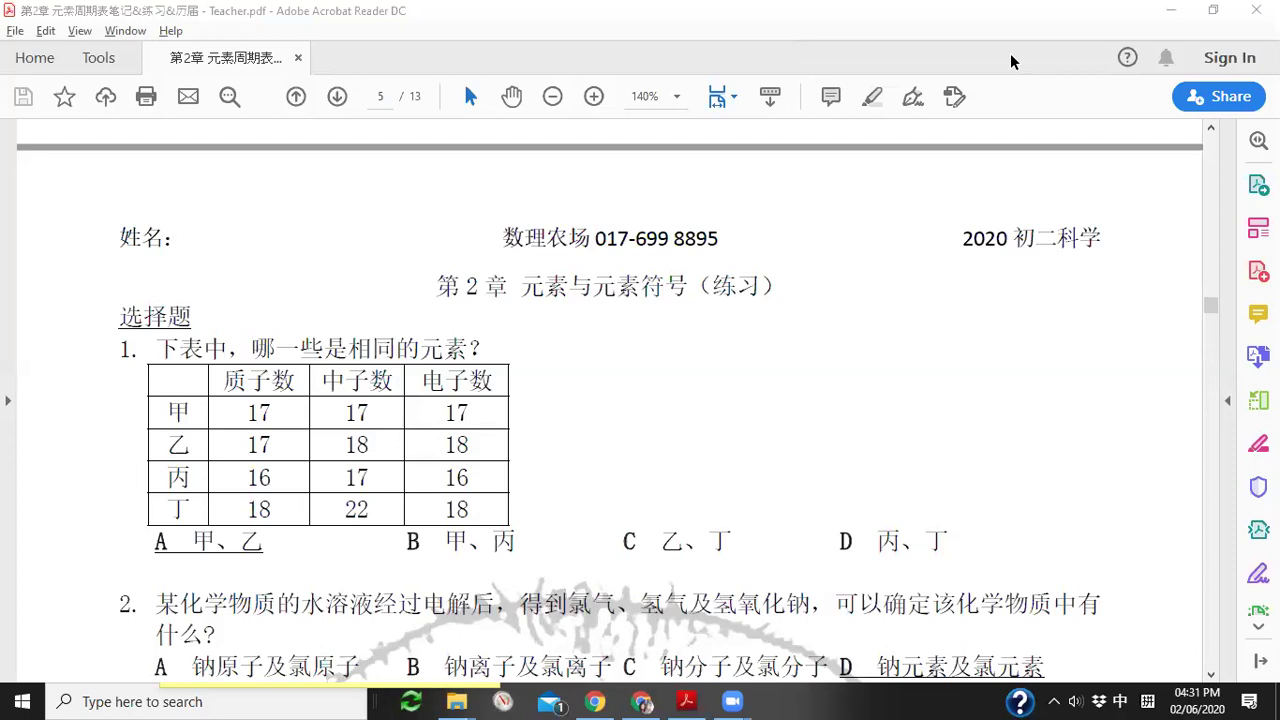
Check the summary insights of the 作业 form in Chrome, and minimize the browser to return to the exercise PDF.
mouse_move(601, 701)
click(618, 498)
scroll(545, 392, up, 10)
scroll(545, 392, up, 10)
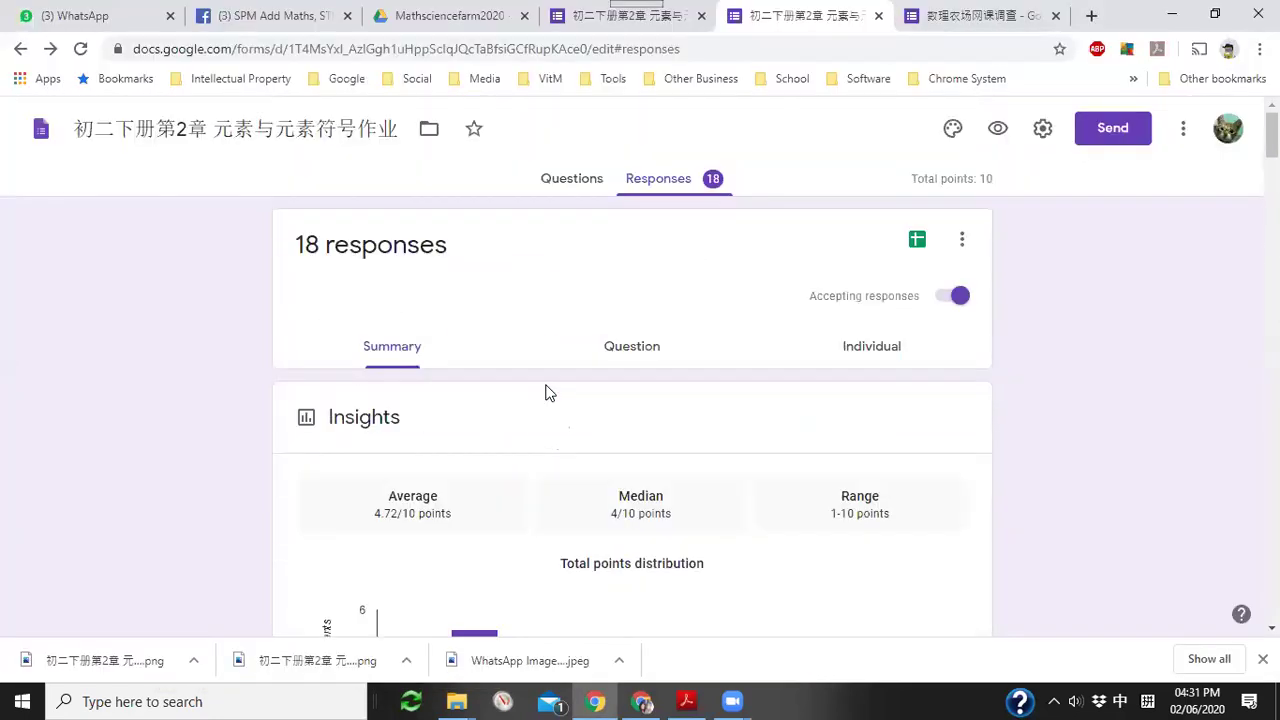
click(1175, 13)
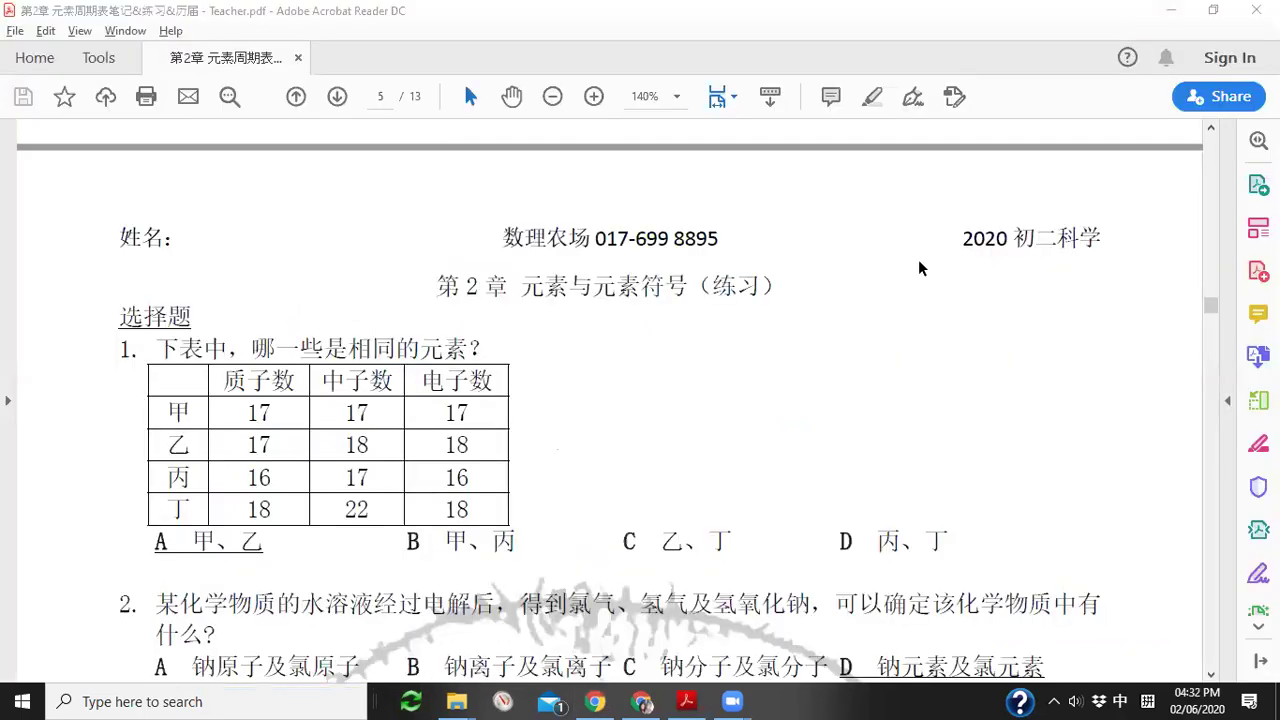